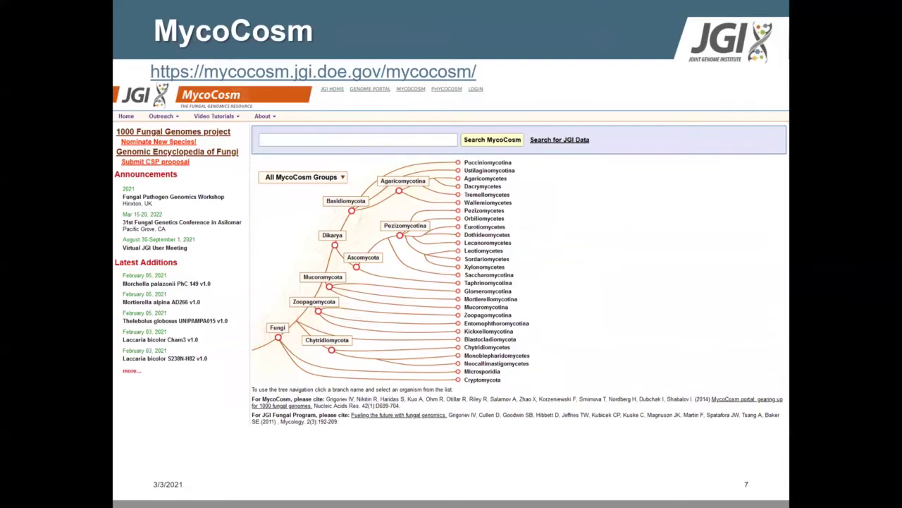
# Leave the slideshow, bring the MycoCosm browser window forward, and zoom the page in
pyautogui.press('Escape')
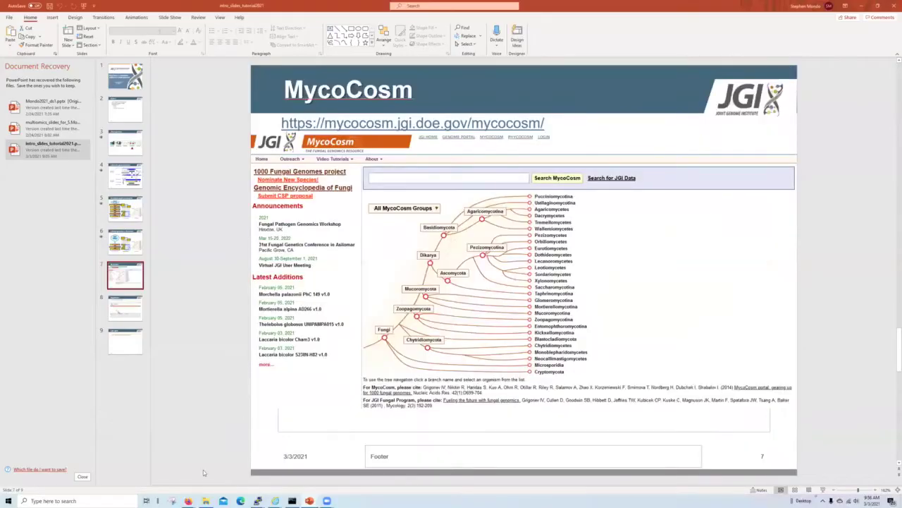
pyautogui.moveTo(190, 499)
pyautogui.click(155, 463)
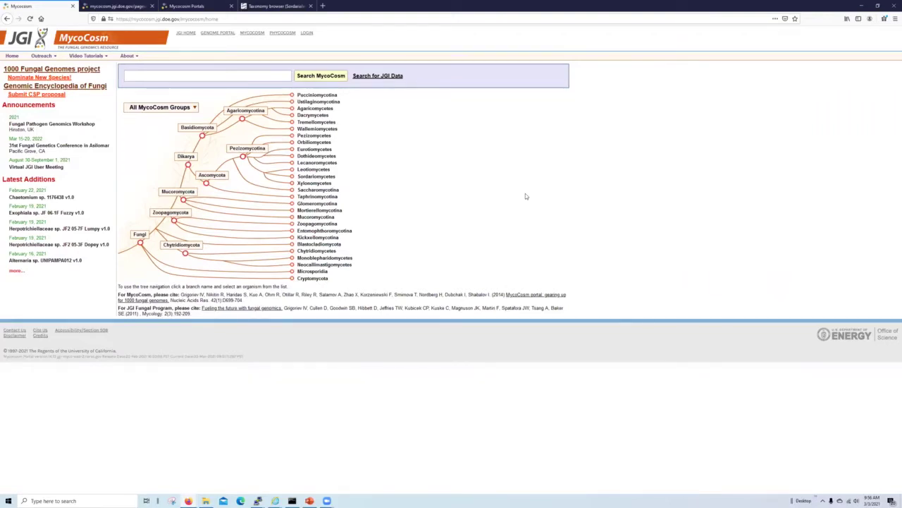
pyautogui.hotkey('ctrl', '+')
pyautogui.hotkey('ctrl', '+')
pyautogui.hotkey('ctrl', '+')
pyautogui.hotkey('ctrl', '+')
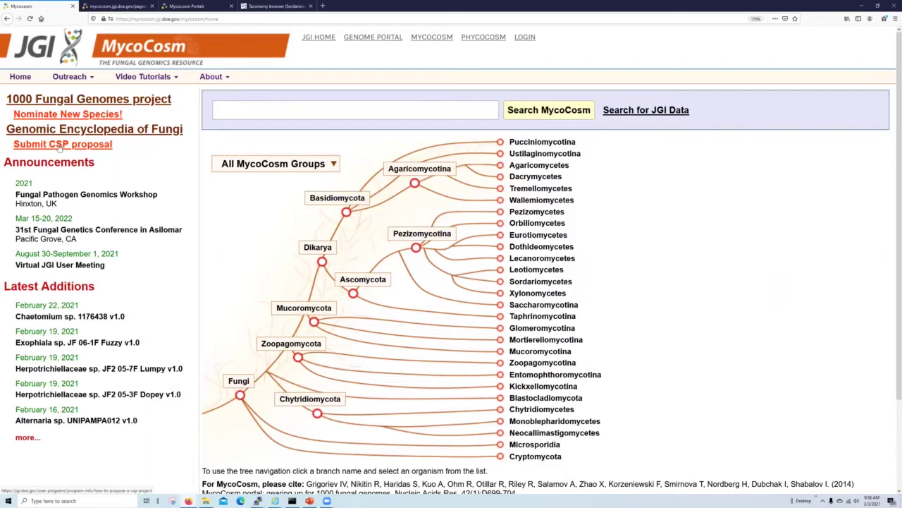
# Glance at the Video Tutorials menu, close it, and scroll over the home page
pyautogui.click(155, 82)
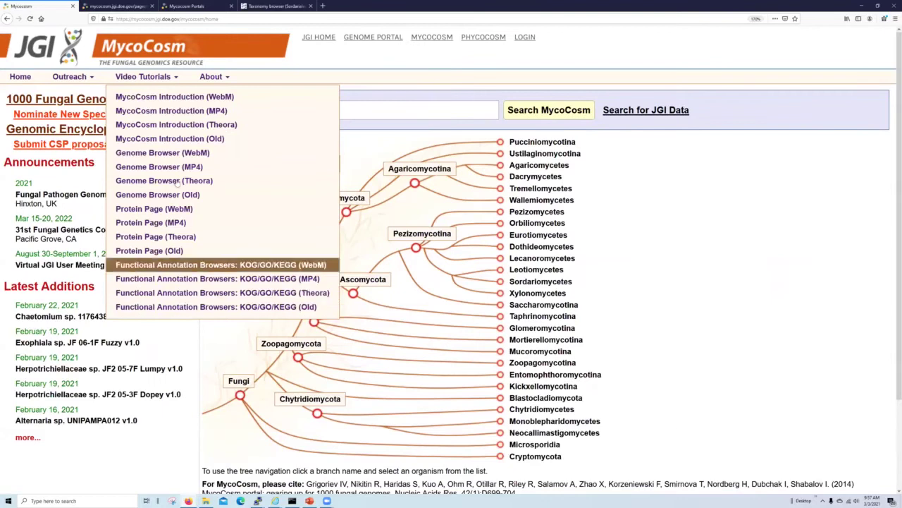
pyautogui.click(160, 76)
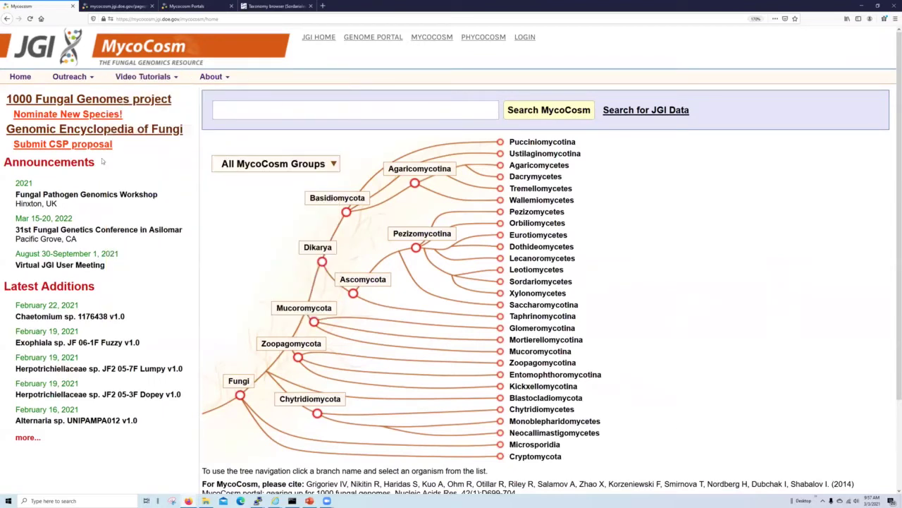
pyautogui.scroll(-2, 102, 161)
pyautogui.scroll(2, 102, 161)
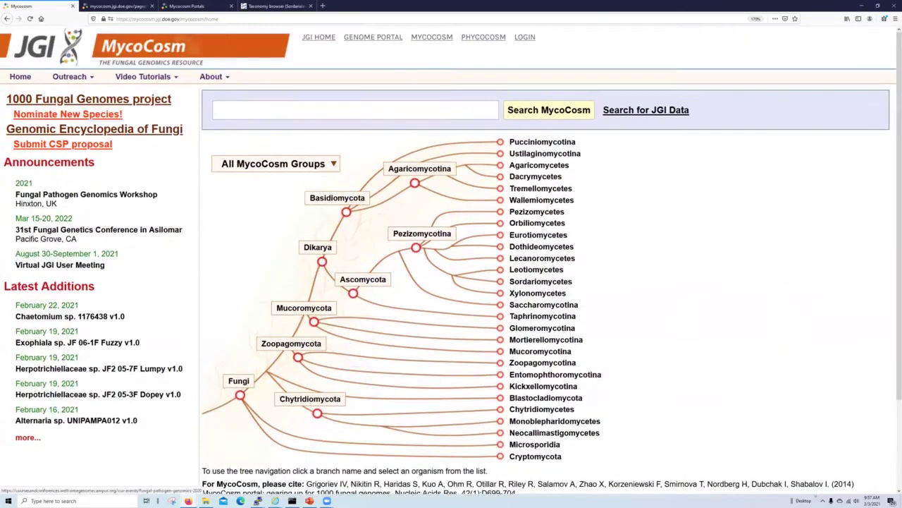
# Open the 1000 Fungal Genomes project page and scroll through its table of 794 families
pyautogui.click(71, 118)
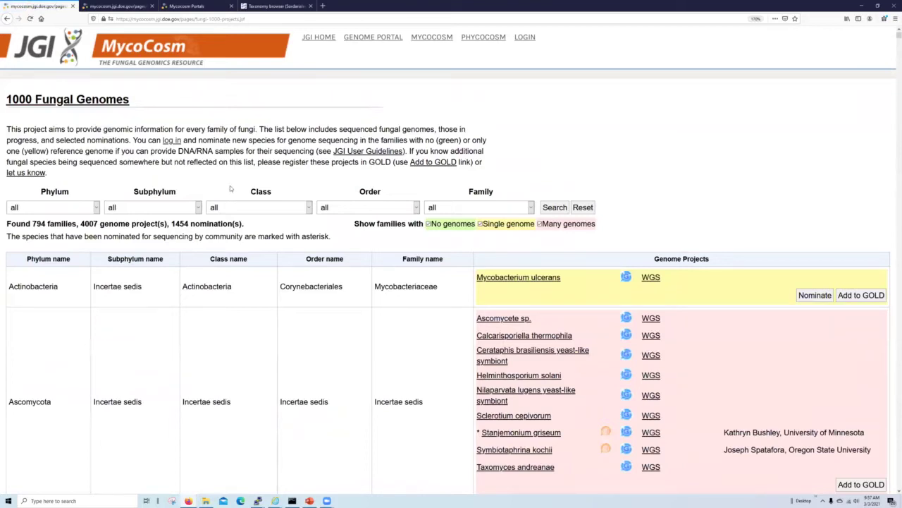
pyautogui.scroll(-8, 365, 172)
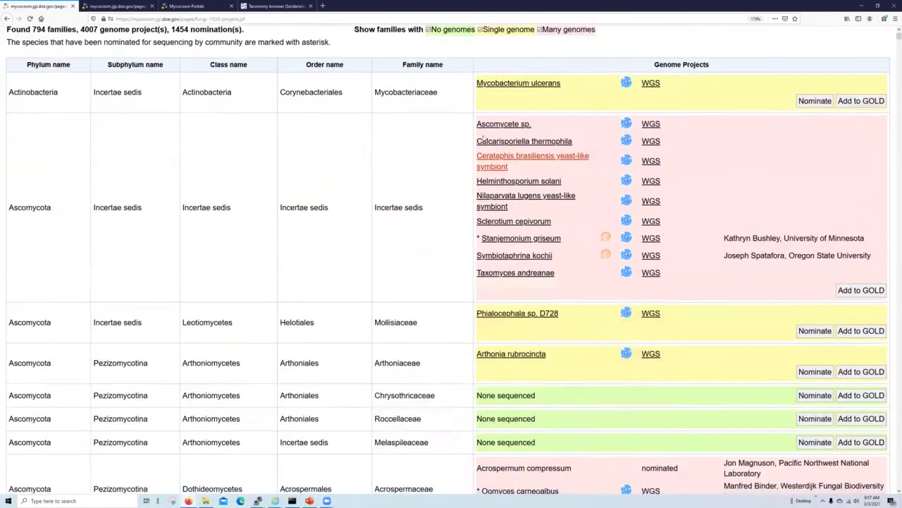
pyautogui.scroll(1, 416, 168)
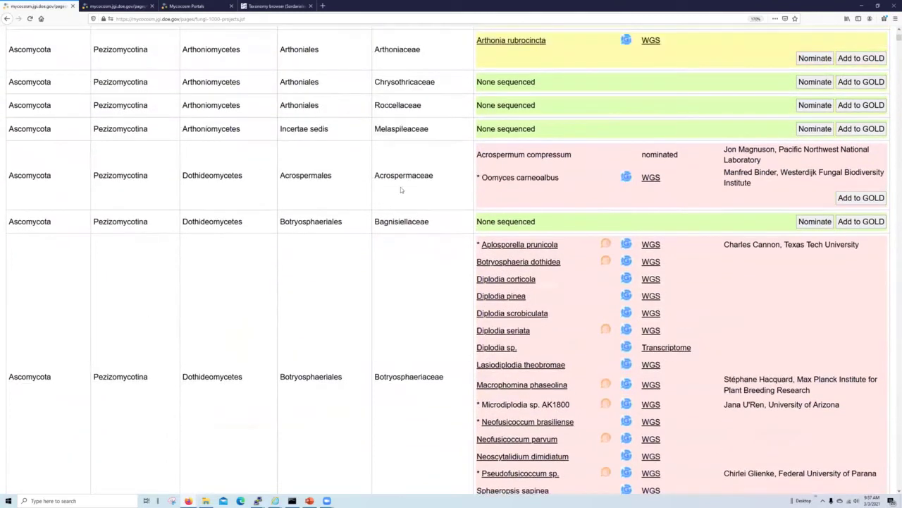
pyautogui.scroll(1, 397, 181)
pyautogui.scroll(3, 397, 180)
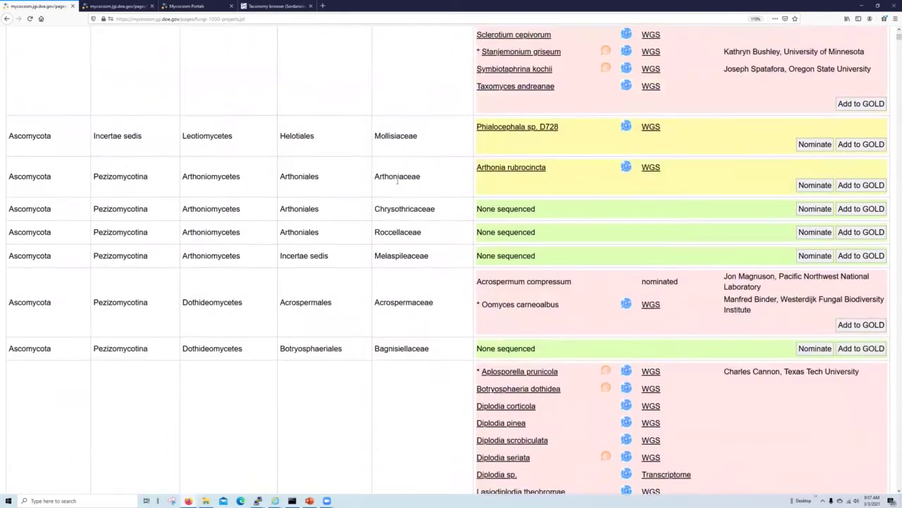
pyautogui.scroll(4, 397, 181)
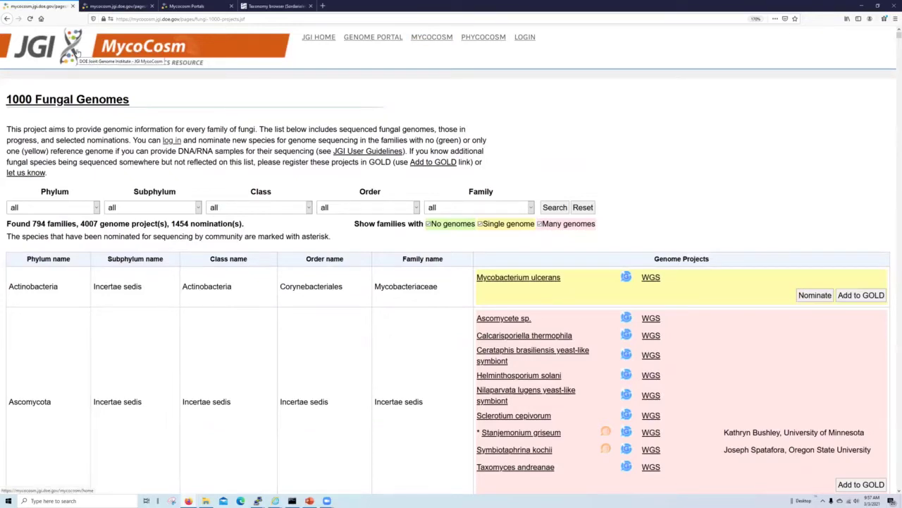
# Return home via the MycoCosm logo and scroll over the fungal tree of life
pyautogui.click(92, 55)
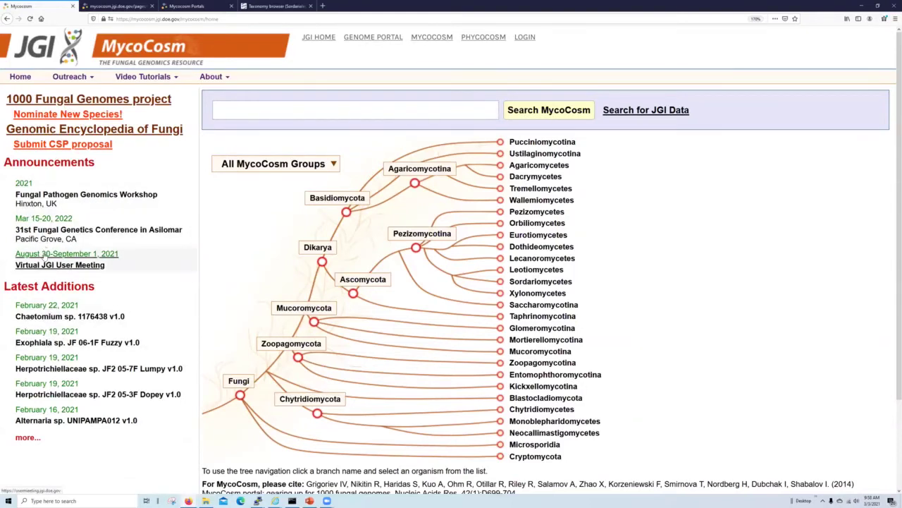
pyautogui.scroll(-1, 35, 321)
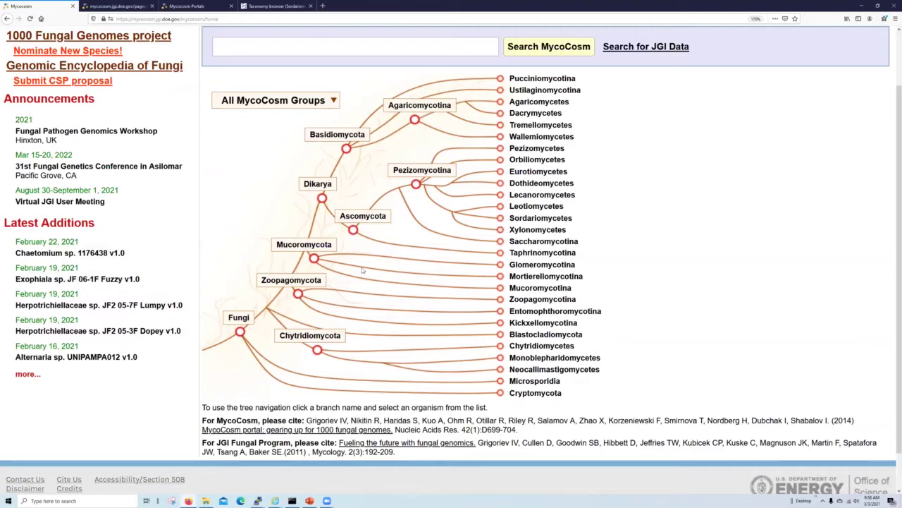
pyautogui.scroll(2, 359, 267)
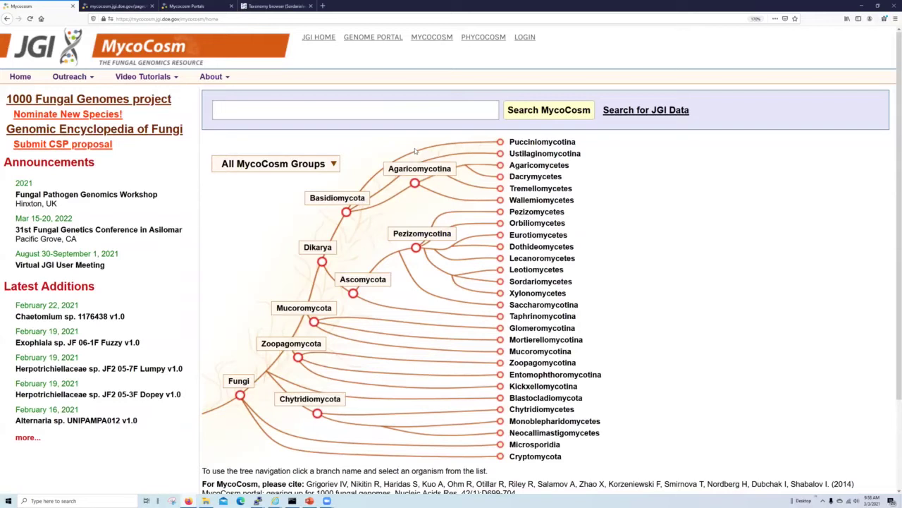
# Run an empty search listing all 1,825 Fungi genomes, checking the seq. source, non-public and group filters unchanged
pyautogui.click(554, 111)
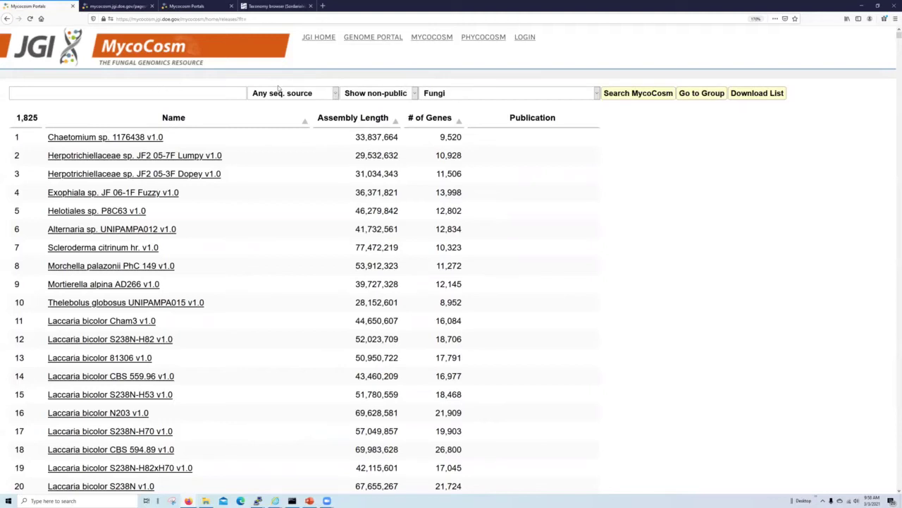
pyautogui.click(314, 93)
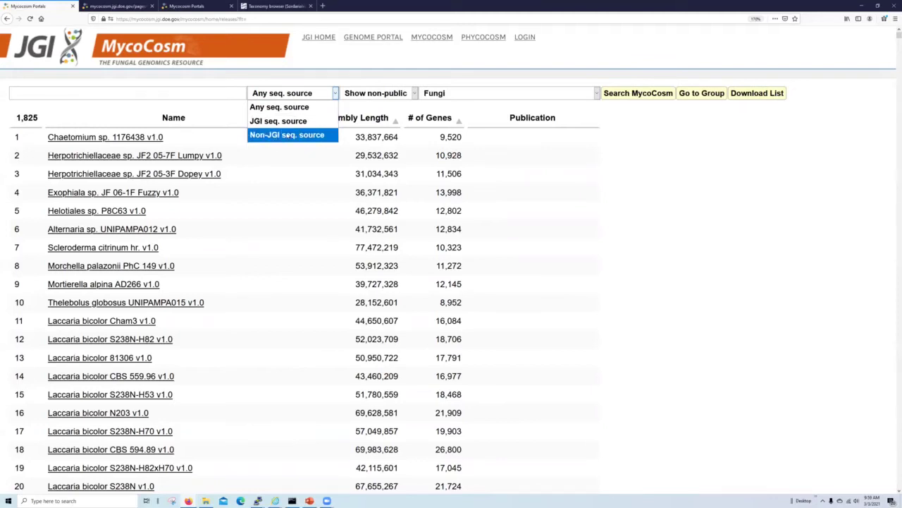
pyautogui.click(384, 93)
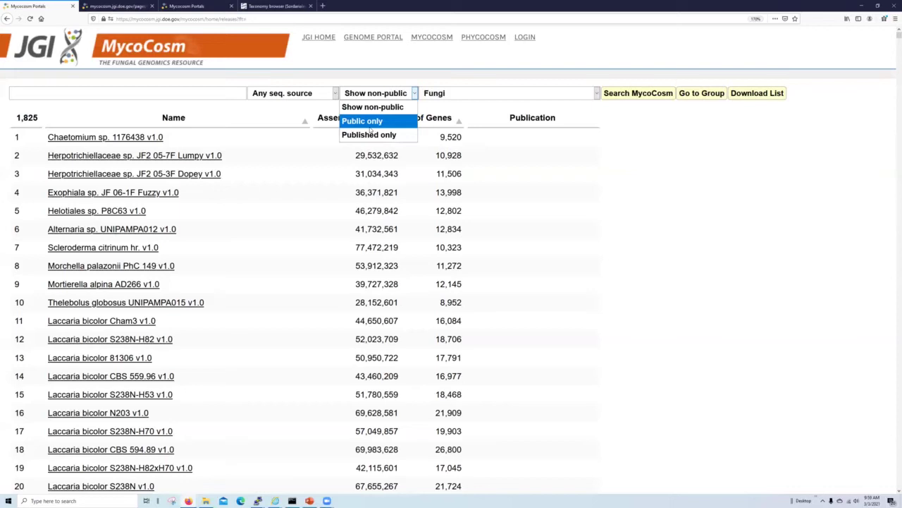
pyautogui.click(443, 93)
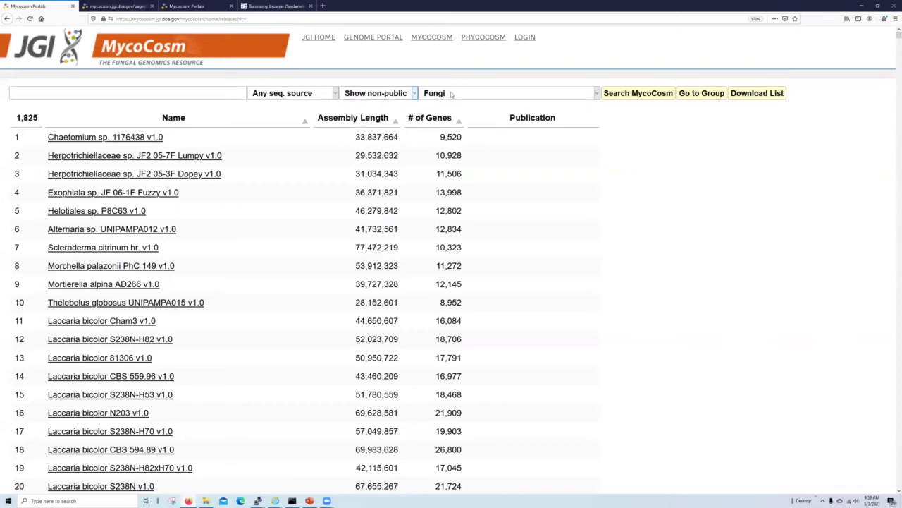
pyautogui.click(451, 94)
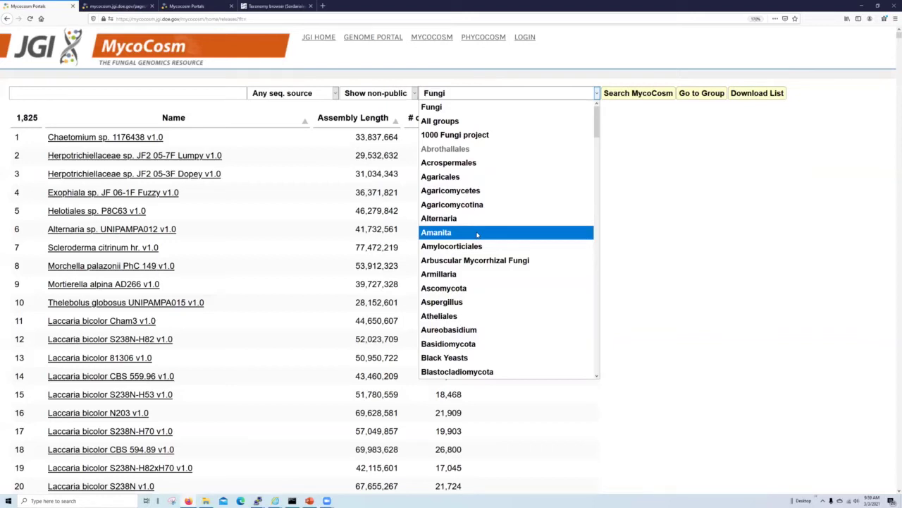
pyautogui.click(498, 92)
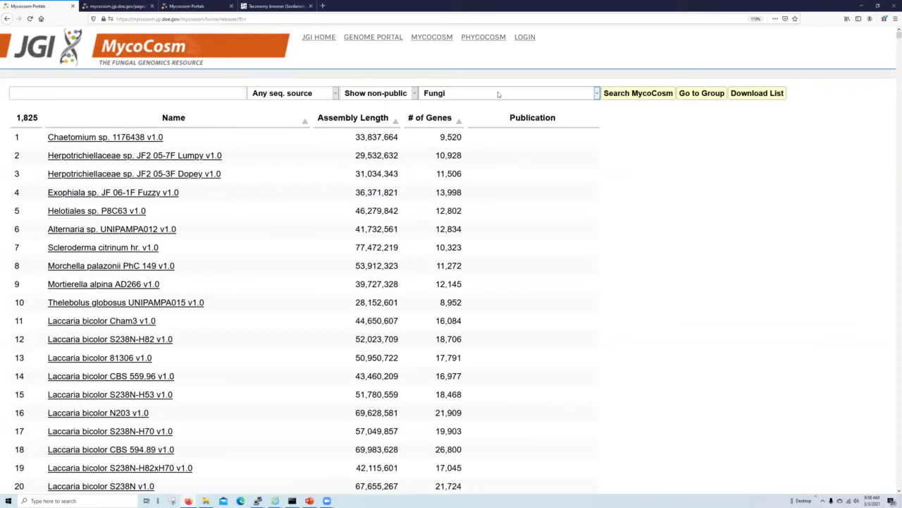
# Search MycoCosm for 'Neurospora crassa', finding four genomes
pyautogui.click(100, 92)
pyautogui.write('Neuro')
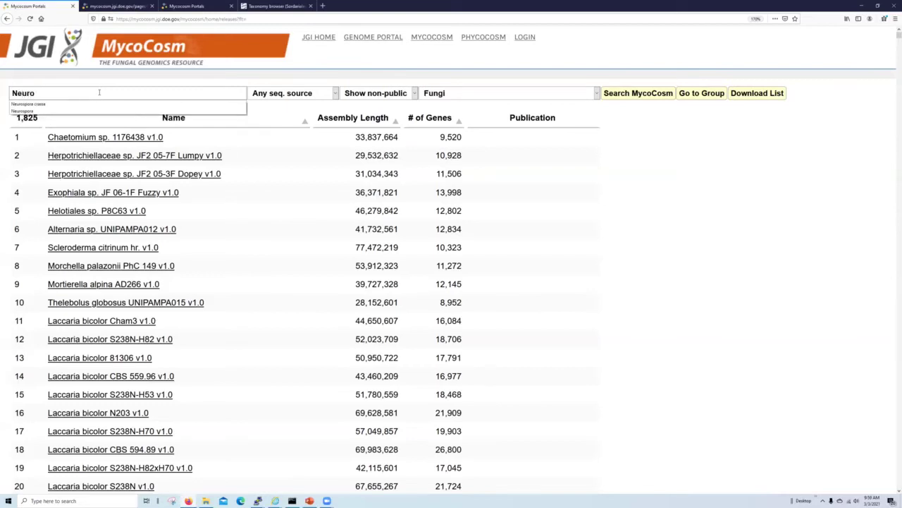
pyautogui.write('spora crassa')
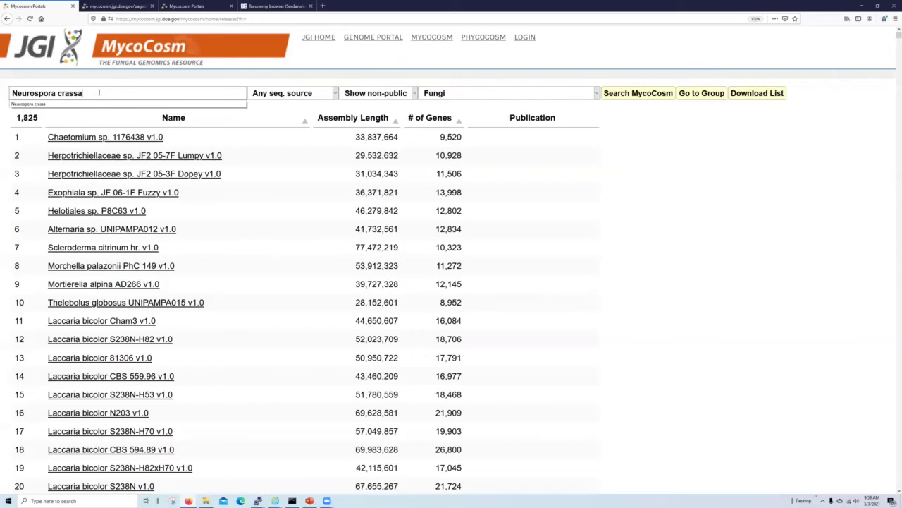
pyautogui.click(631, 96)
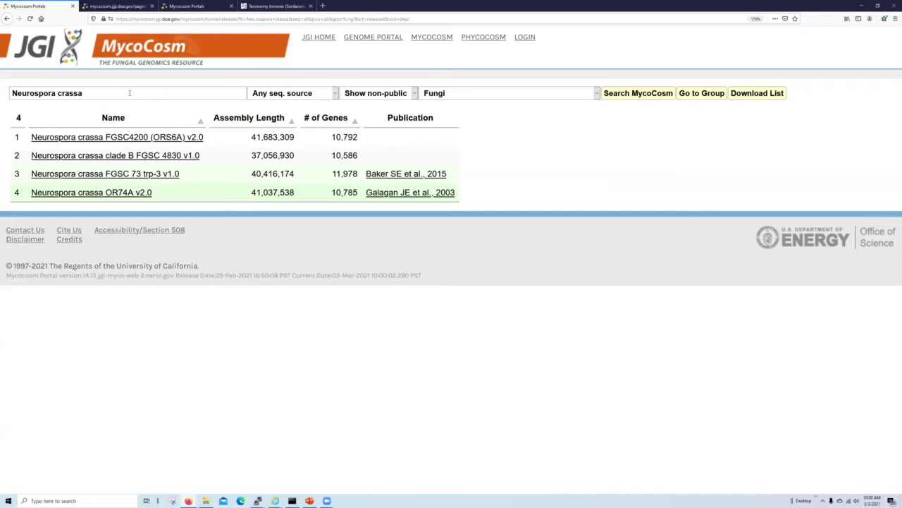
# Replace the search term with 'Sordariaceae' and search again, listing 11 genomes
pyautogui.moveTo(88, 93); pyautogui.dragTo(10, 93)
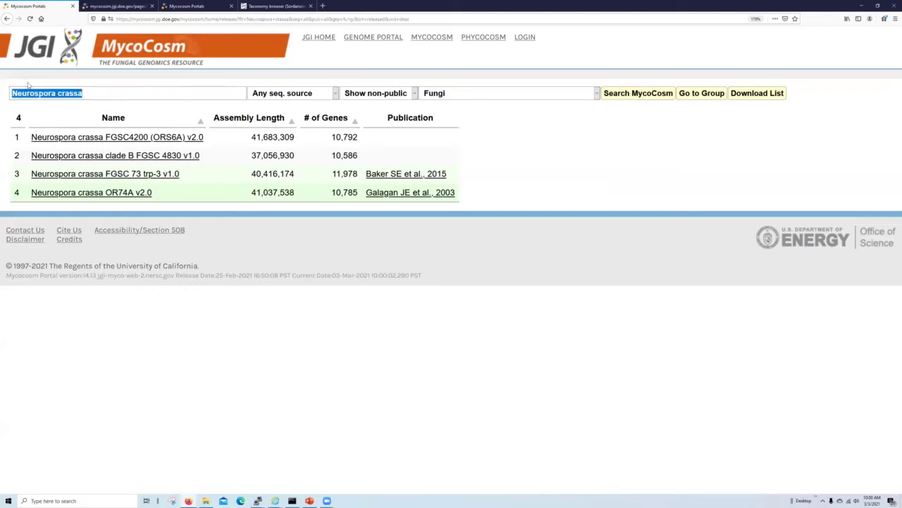
pyautogui.write('Sordariacea')
pyautogui.press('BackSpace')
pyautogui.press('BackSpace')
pyautogui.write('aceae')
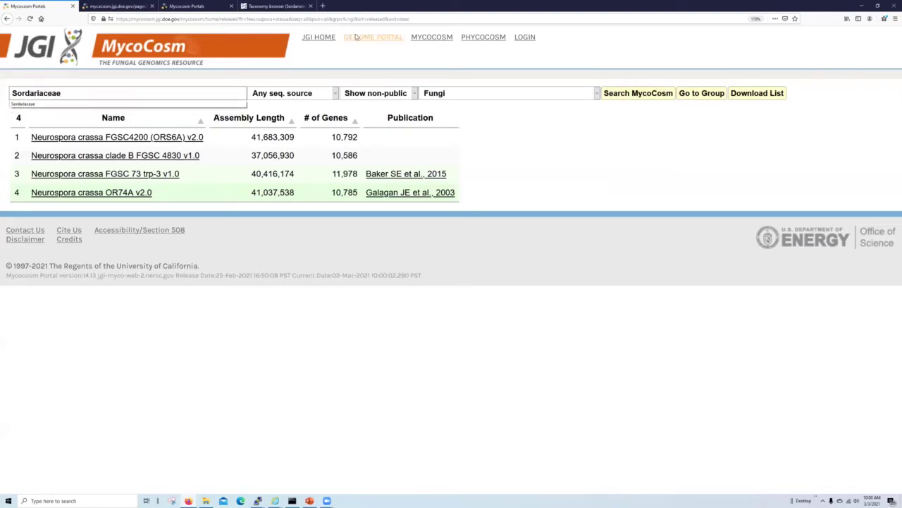
pyautogui.click(617, 95)
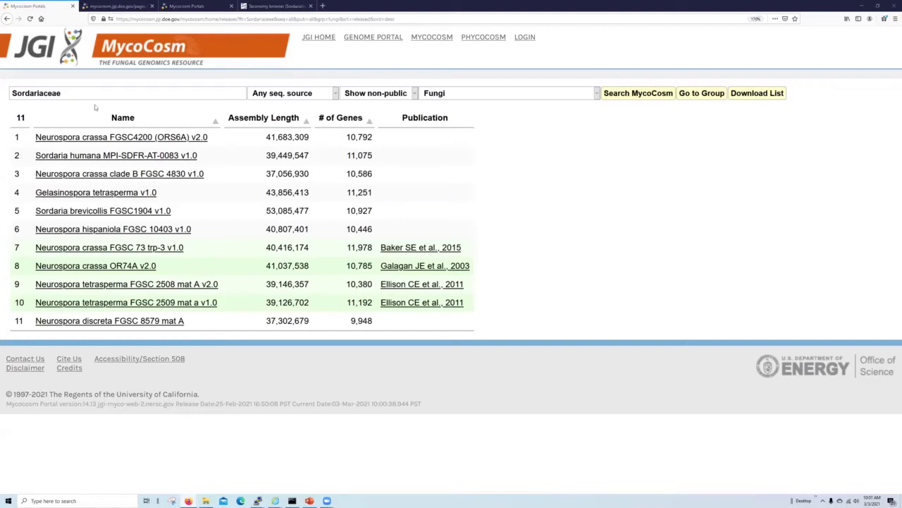
# Search for 5139 and scroll through the 49 genomes found
pyautogui.moveTo(60, 93); pyautogui.dragTo(12, 93)
pyautogui.write('5139')
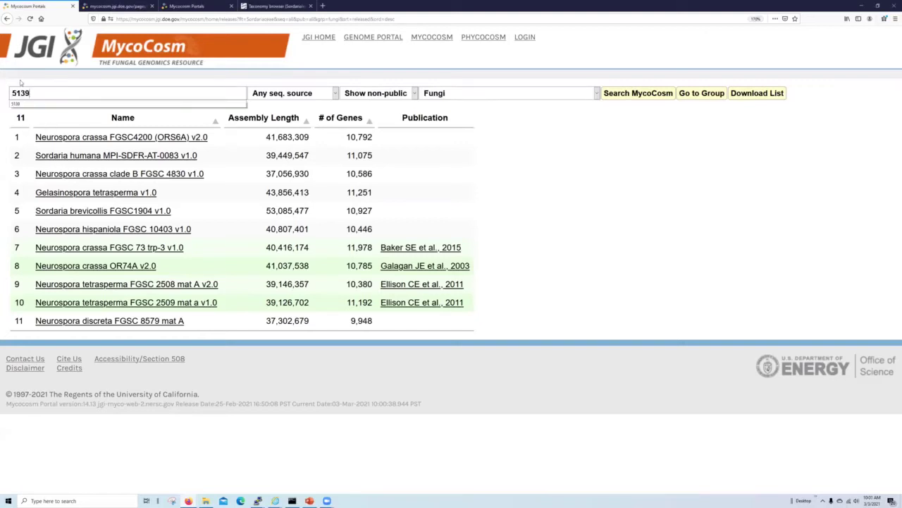
pyautogui.click(623, 94)
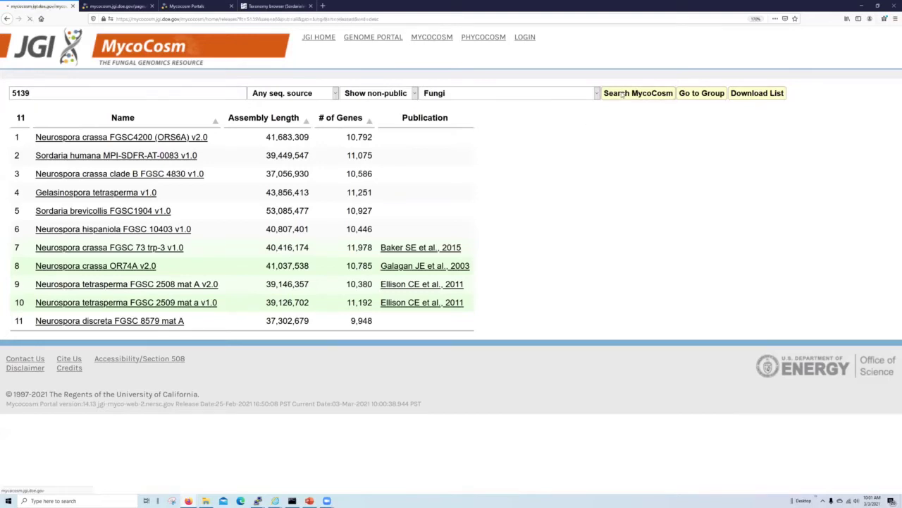
pyautogui.scroll(-6, 154, 205)
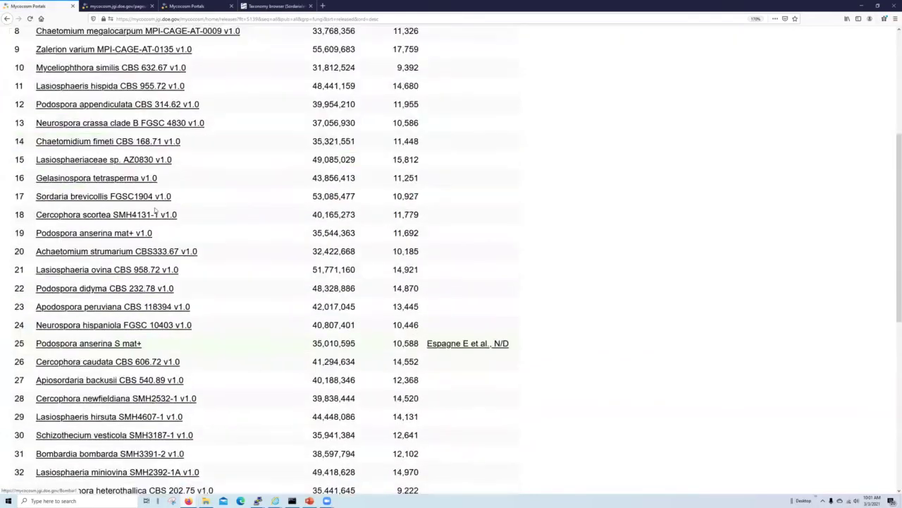
pyautogui.scroll(-2, 154, 205)
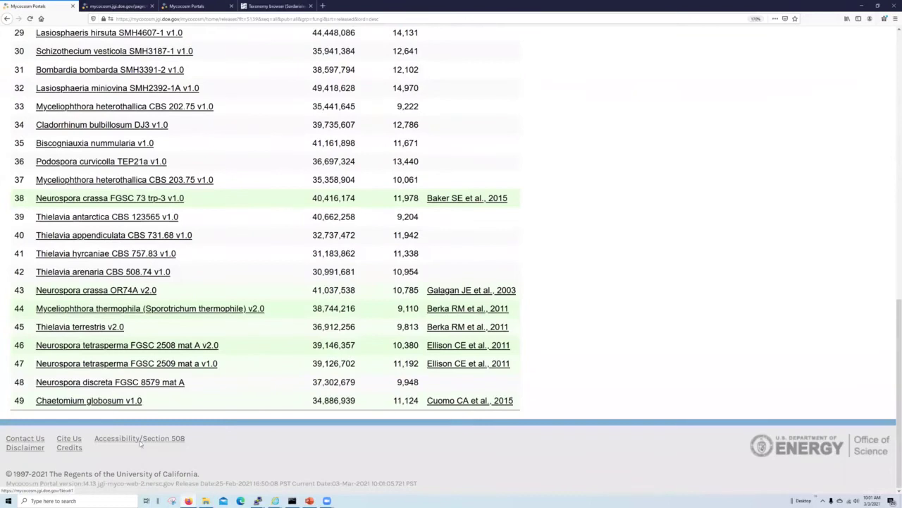
pyautogui.scroll(1, 232, 327)
pyautogui.scroll(8, 232, 324)
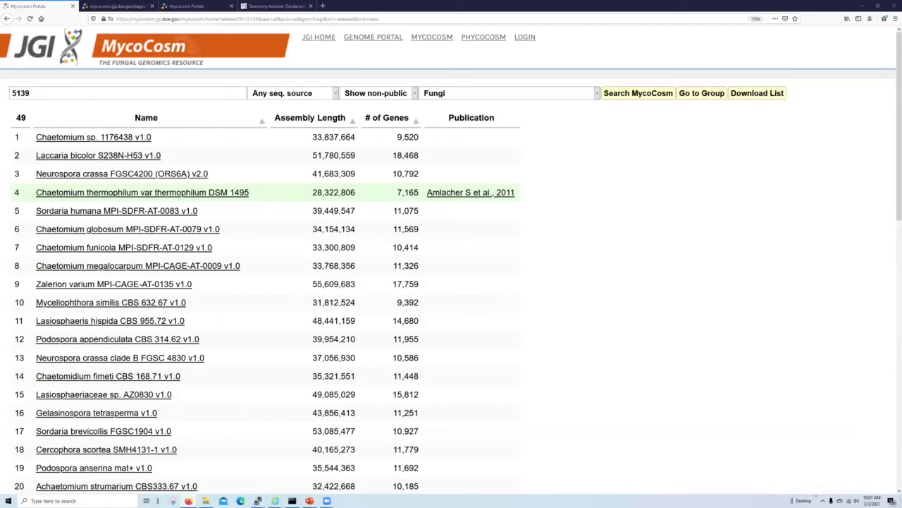
# Paste 33046698 as the search term and run it, narrowing the list to 29 genomes
pyautogui.moveTo(30, 93); pyautogui.dragTo(22, 87)
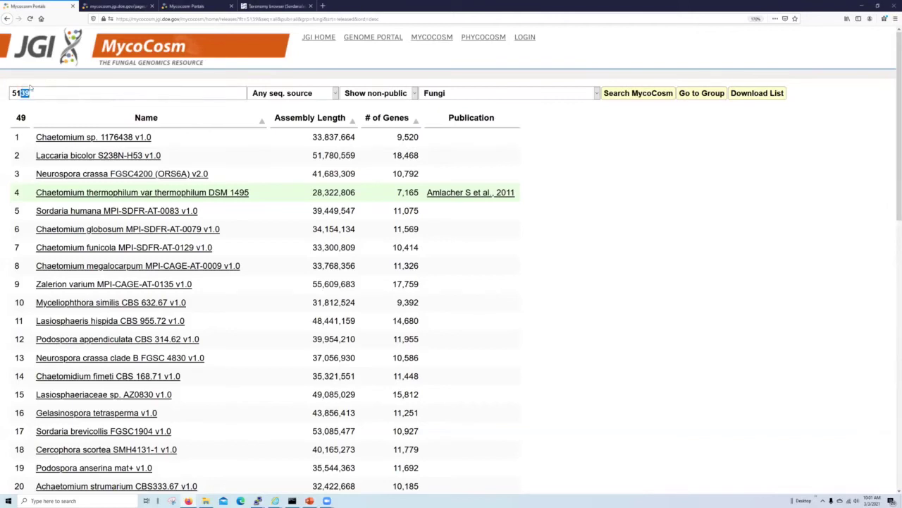
pyautogui.write('33046698')
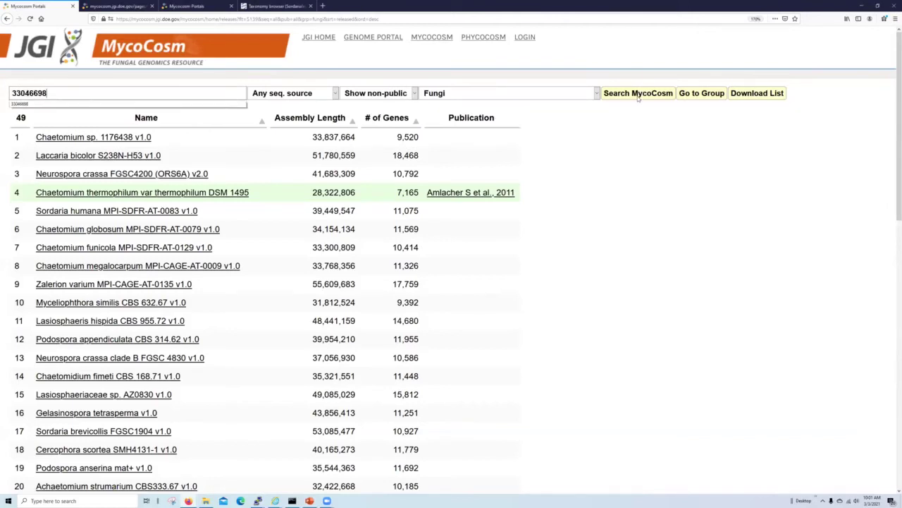
pyautogui.press('Return')
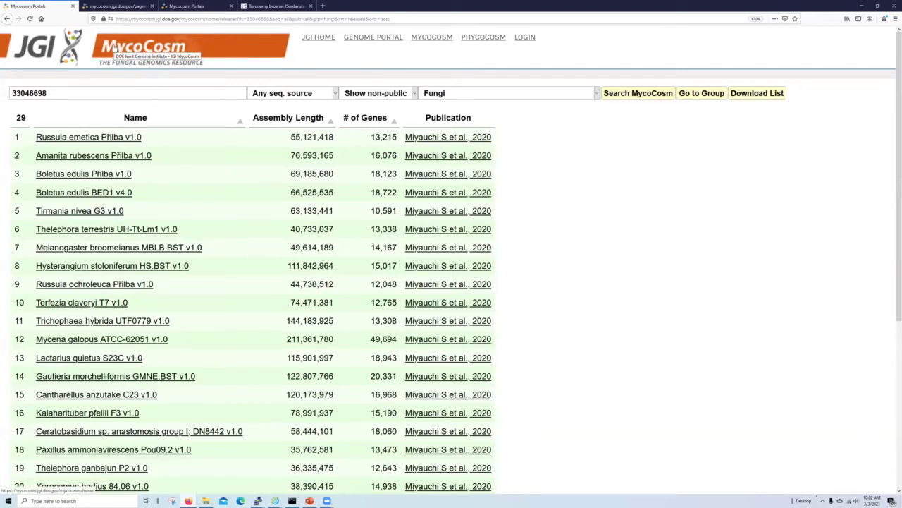
# Return to the home page and preview then close the Pezizomycotina node's popup
pyautogui.click(113, 47)
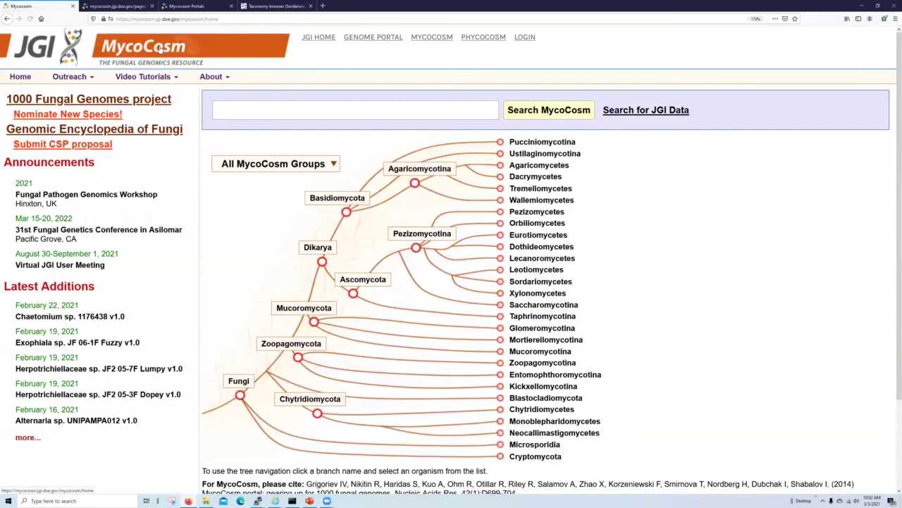
pyautogui.scroll(-2, 229, 184)
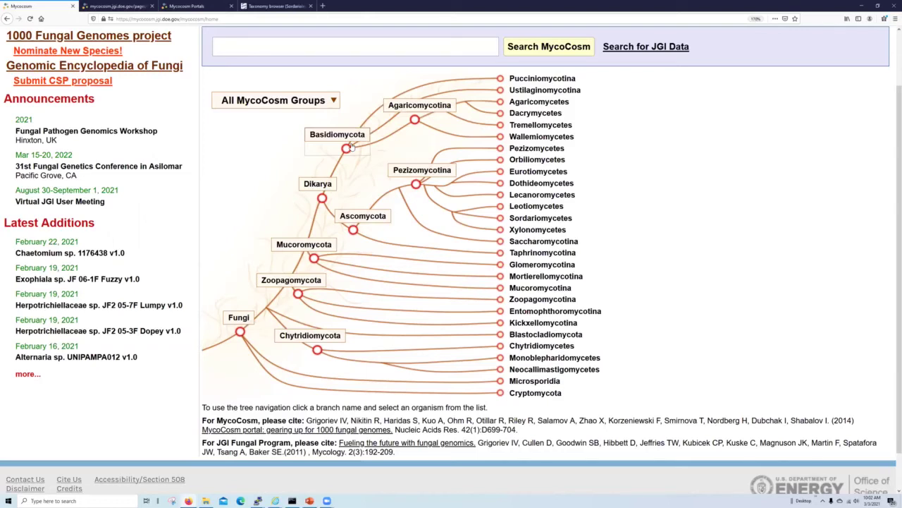
pyautogui.click(407, 178)
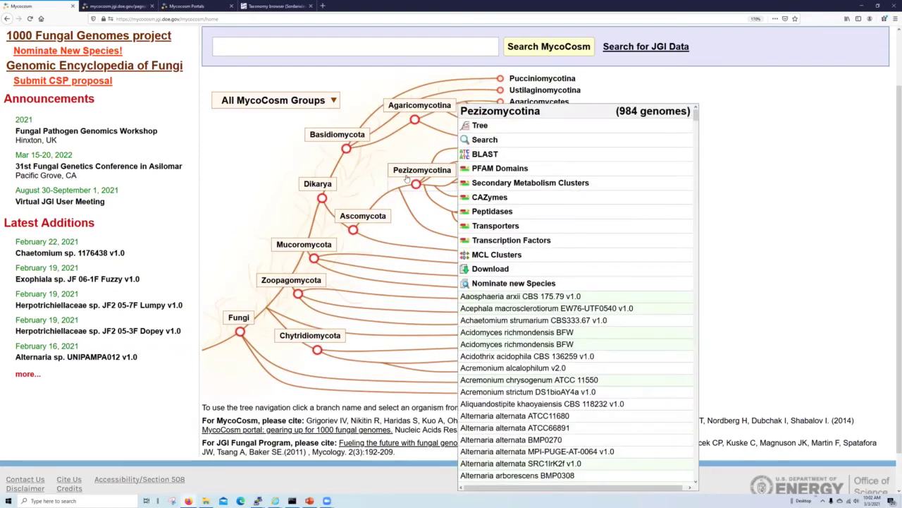
pyautogui.click(407, 178)
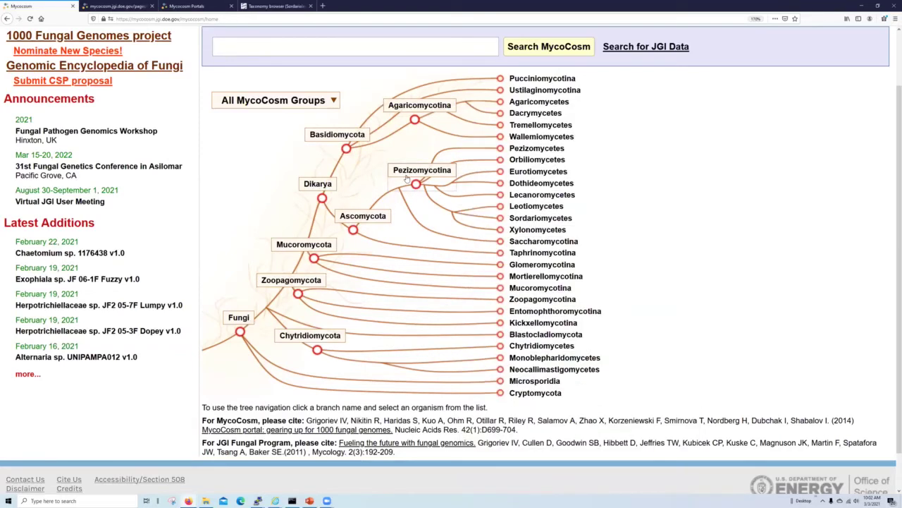
# Preview the Orbiliomycetes and Eurotiomycetes node popups on the tree, then dismiss them
pyautogui.click(507, 162)
pyautogui.click(507, 162)
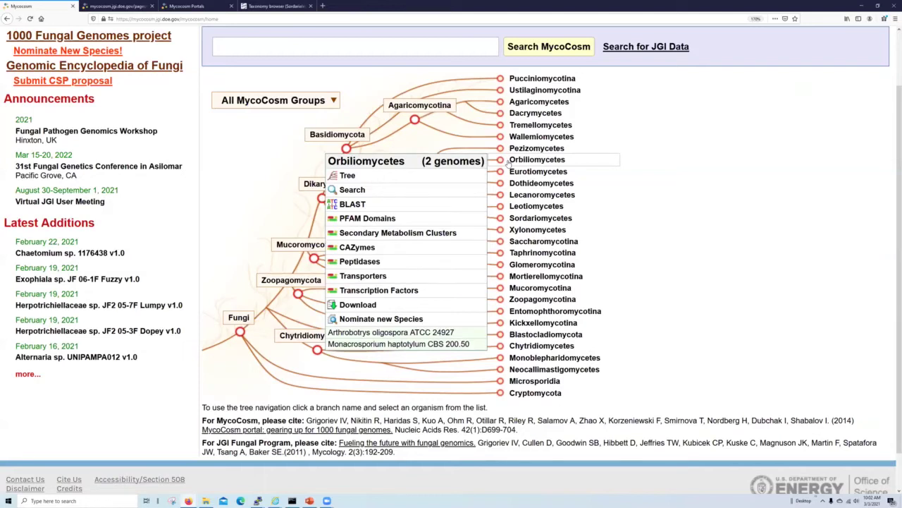
pyautogui.click(508, 175)
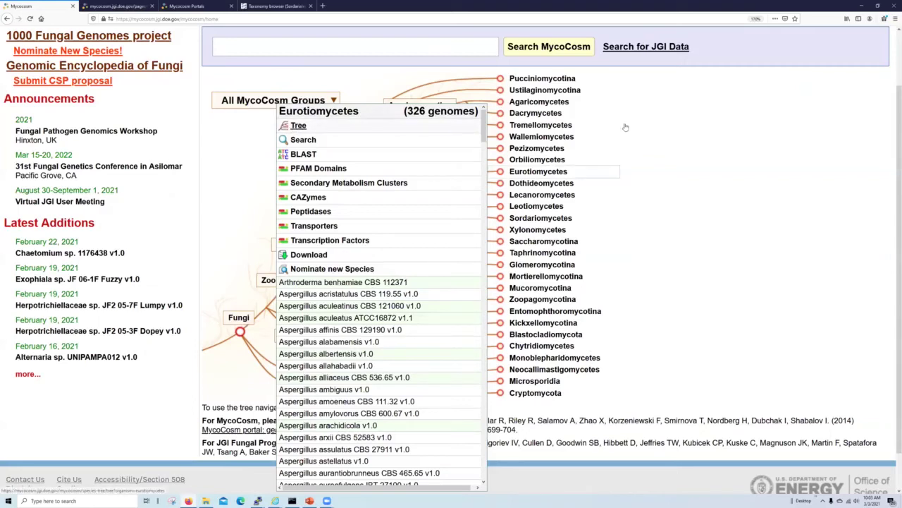
pyautogui.click(740, 176)
pyautogui.scroll(-2, 246, 171)
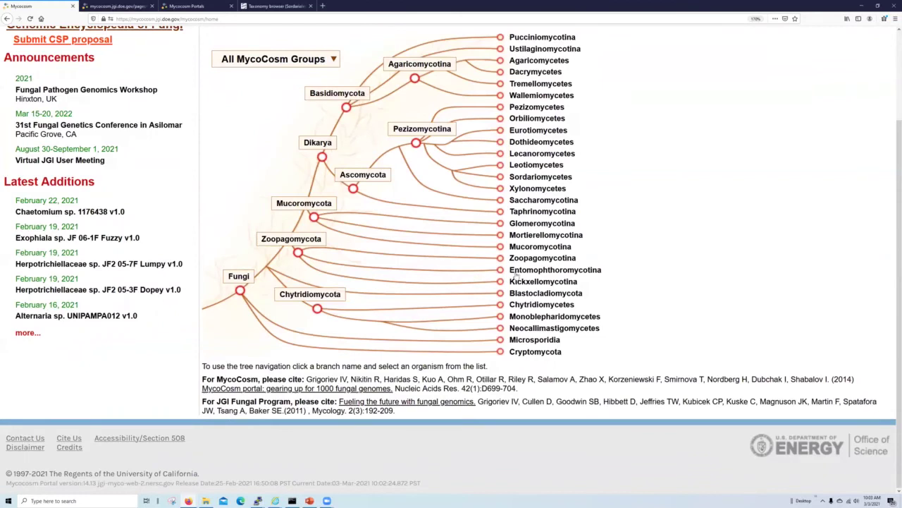
pyautogui.scroll(3, 523, 241)
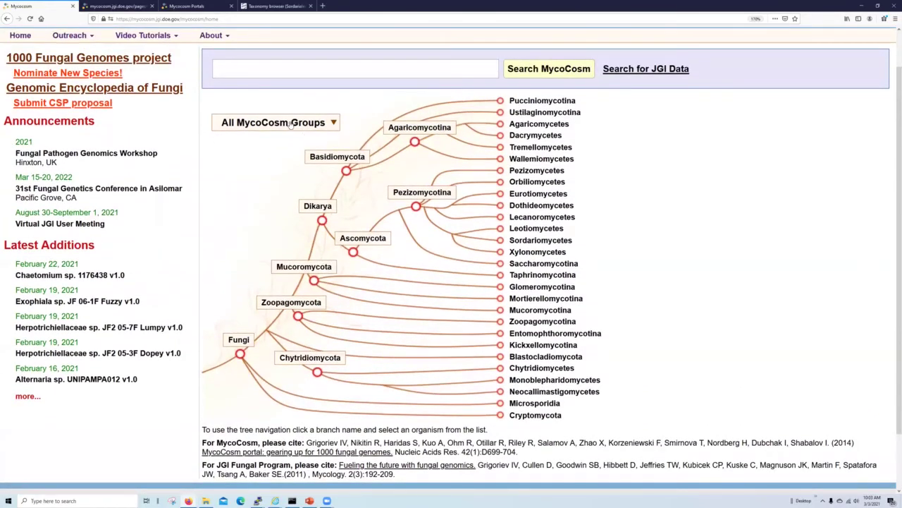
# Open the All MycoCosm Groups dropdown and scroll through its groups, from Fungi to Coemansia
pyautogui.click(290, 124)
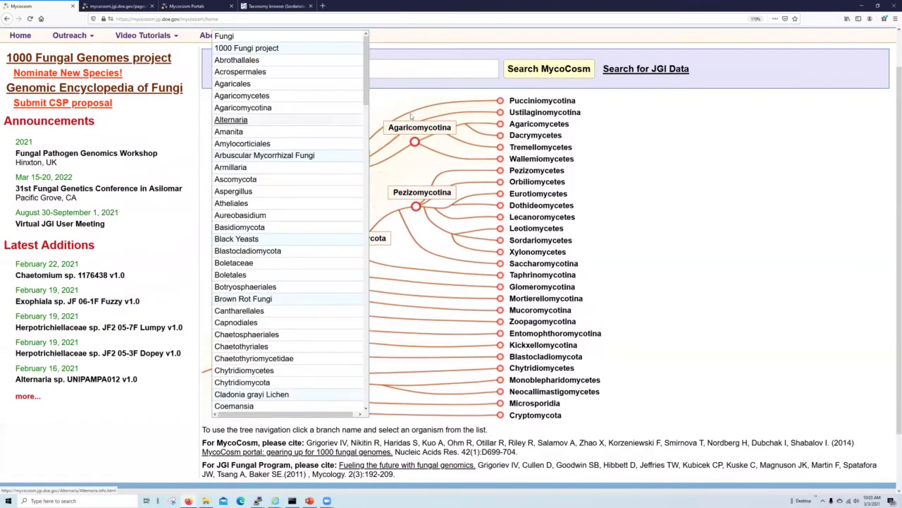
pyautogui.click(621, 141)
pyautogui.click(289, 123)
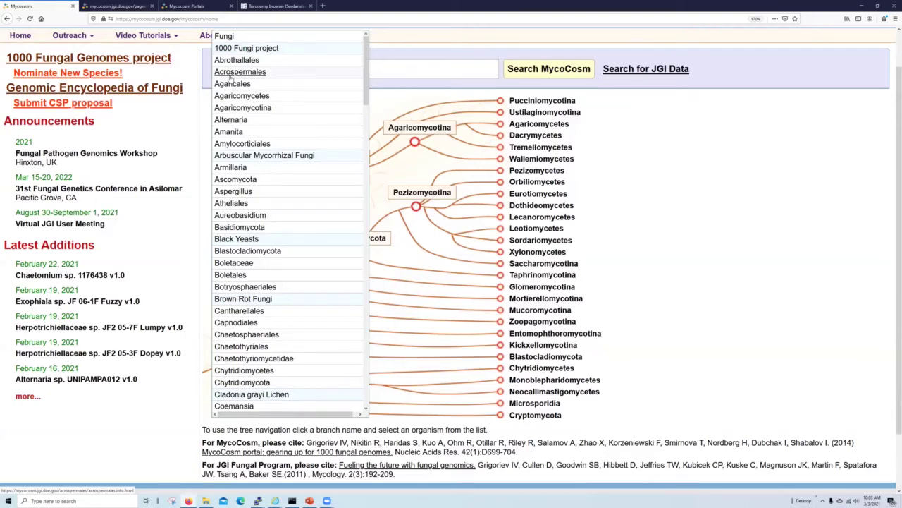
pyautogui.scroll(1, 230, 79)
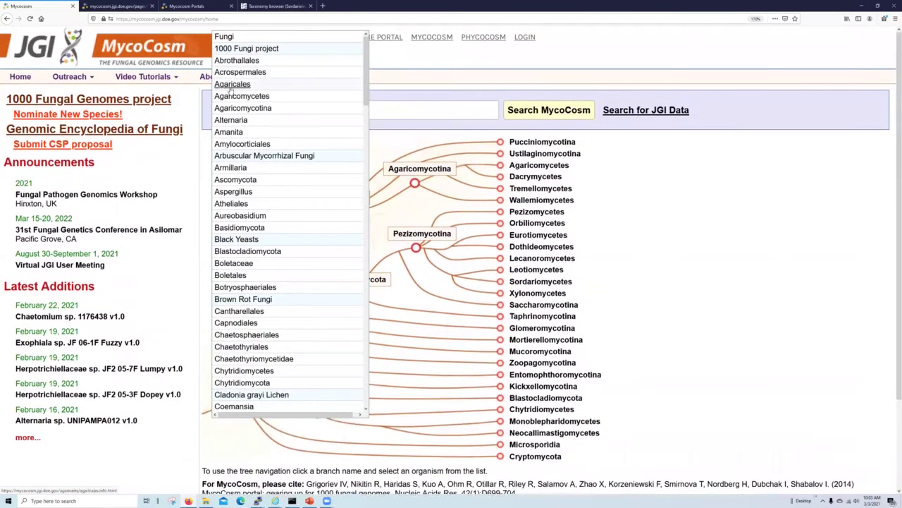
pyautogui.scroll(-7, 251, 213)
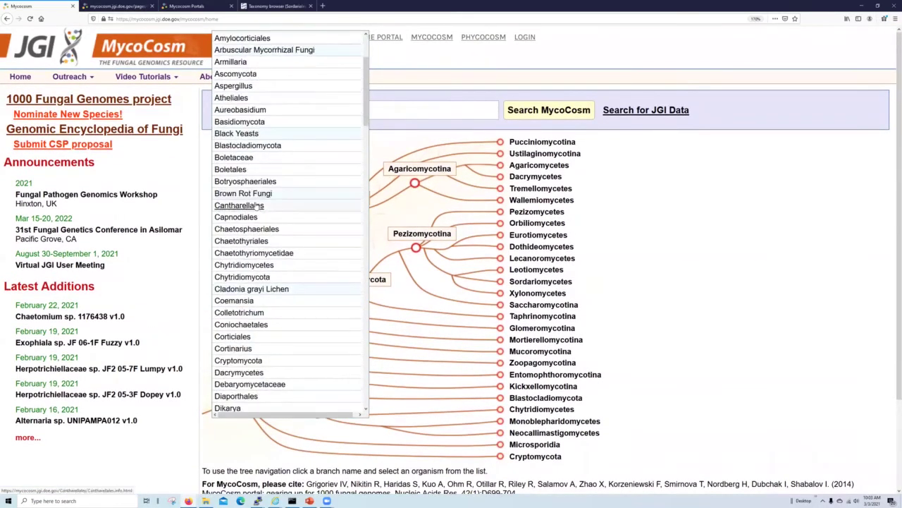
pyautogui.scroll(3, 244, 139)
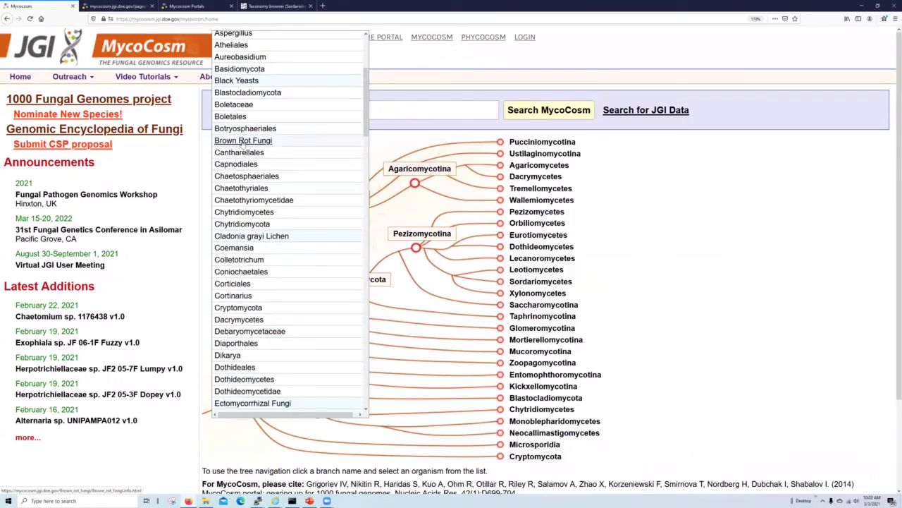
pyautogui.scroll(-2, 279, 366)
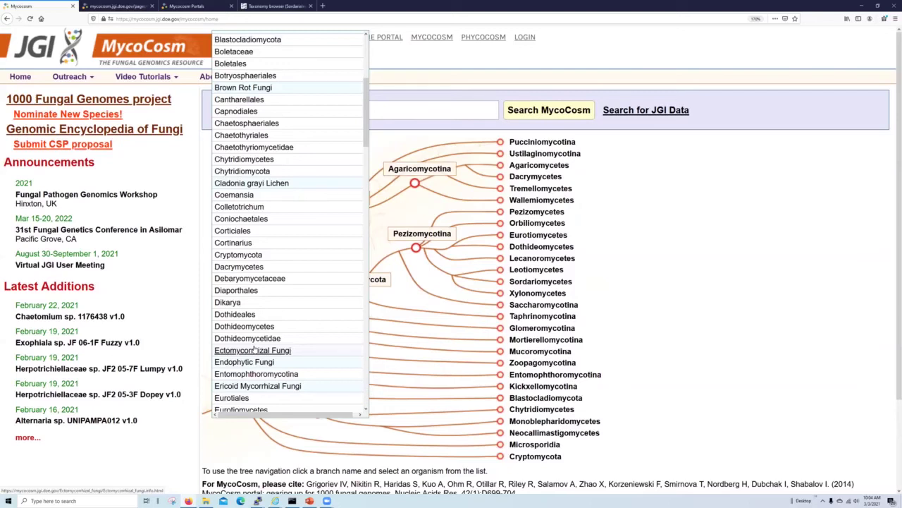
pyautogui.scroll(5, 238, 240)
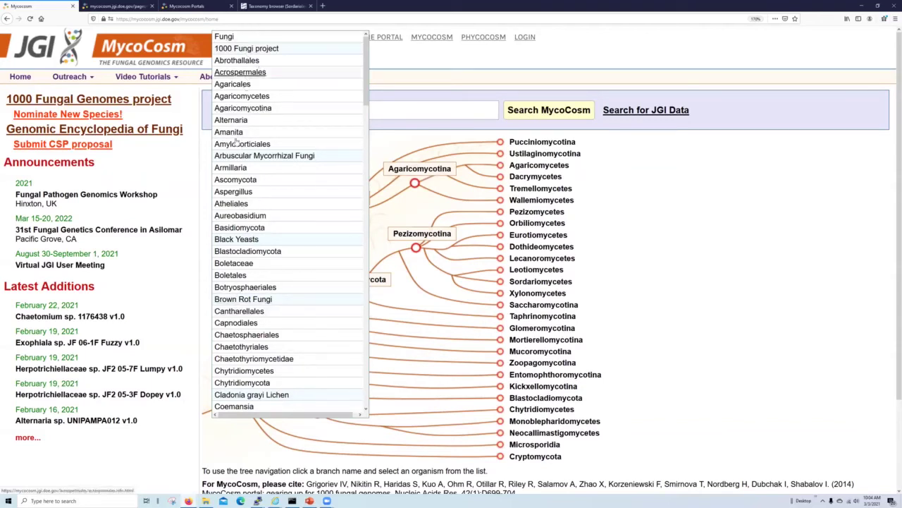
# Close the groups list, then open 'Fungi (1,825 genomes)' from the Fungi root node menu
pyautogui.click(652, 248)
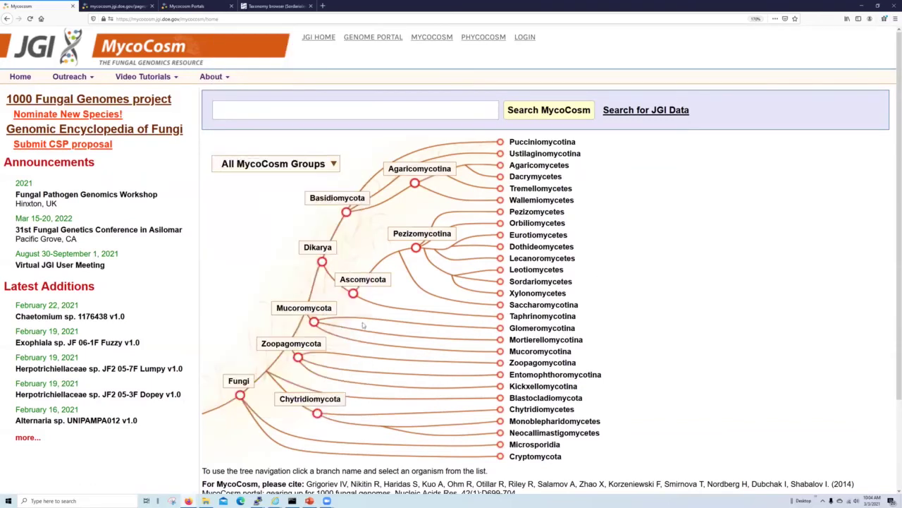
pyautogui.click(241, 396)
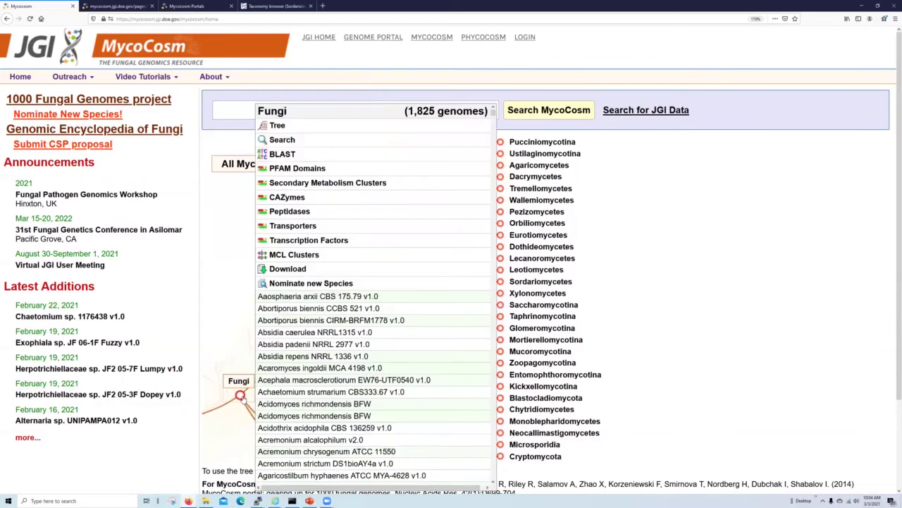
pyautogui.click(277, 111)
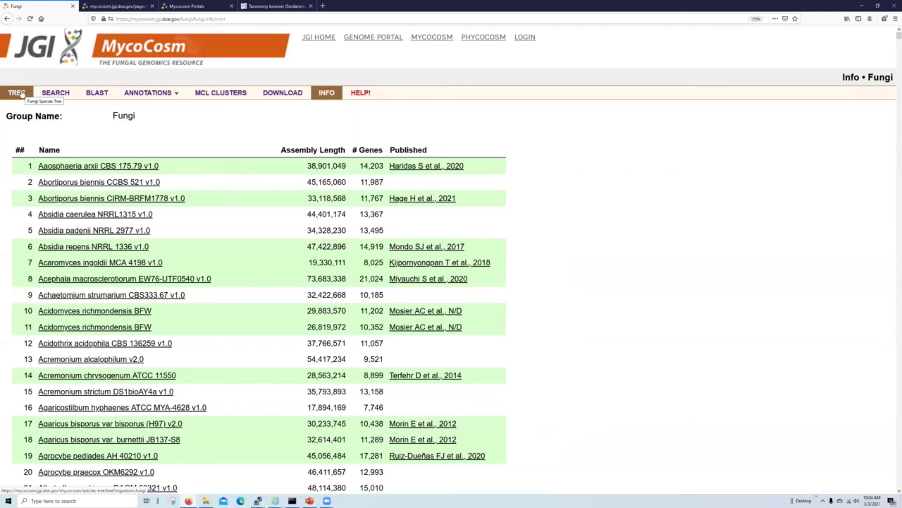
# Switch to the Fungi species TREE view, scan it, and focus the filter box beside Expand All
pyautogui.click(21, 95)
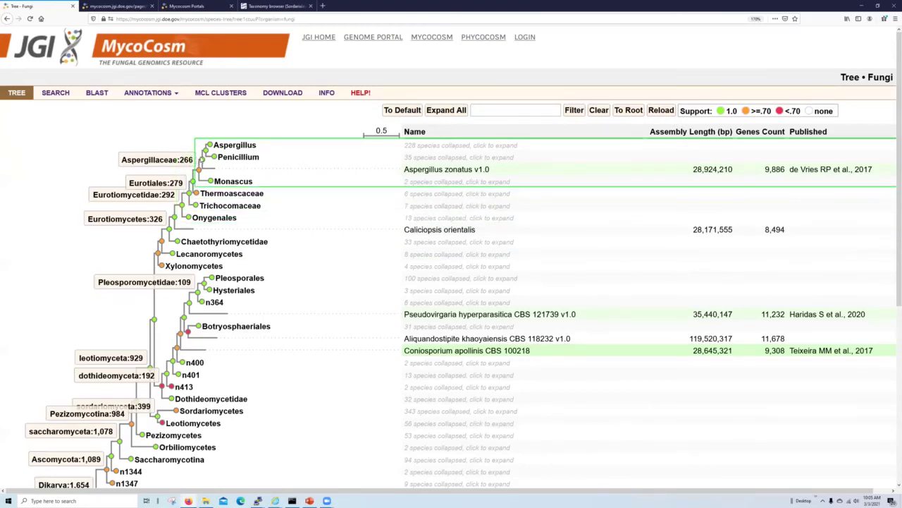
pyautogui.scroll(-4, 204, 243)
pyautogui.scroll(4, 205, 242)
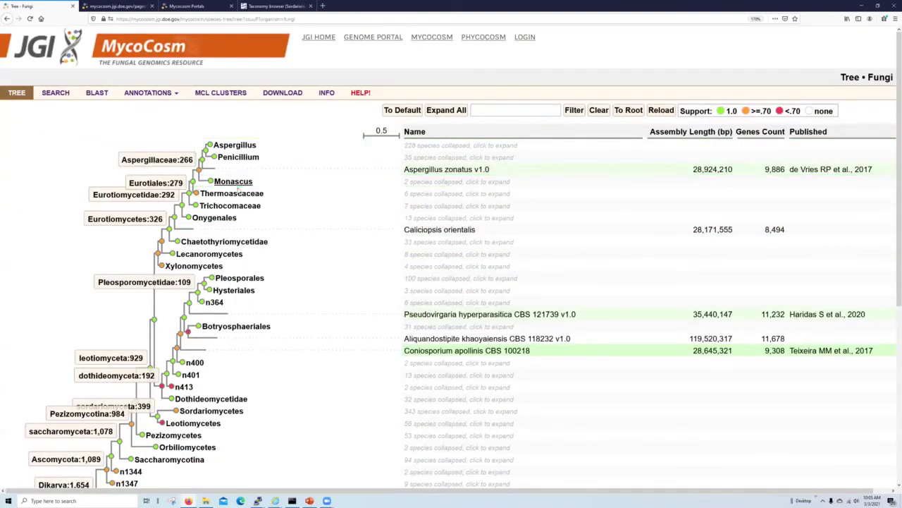
pyautogui.click(507, 110)
# Filter the Fungi species tree on 'Neurospora crassa' to show its four genomes
pyautogui.write('Neurosp')
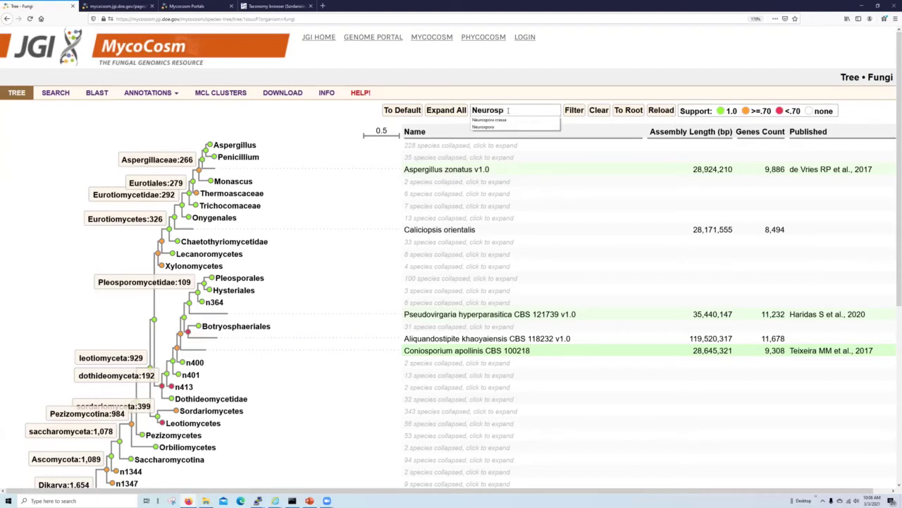
pyautogui.write('ora crassa')
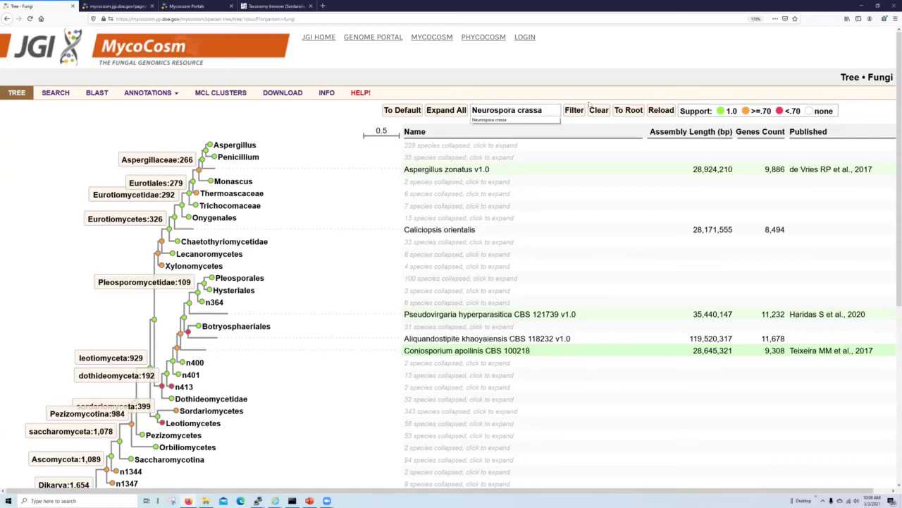
pyautogui.click(574, 113)
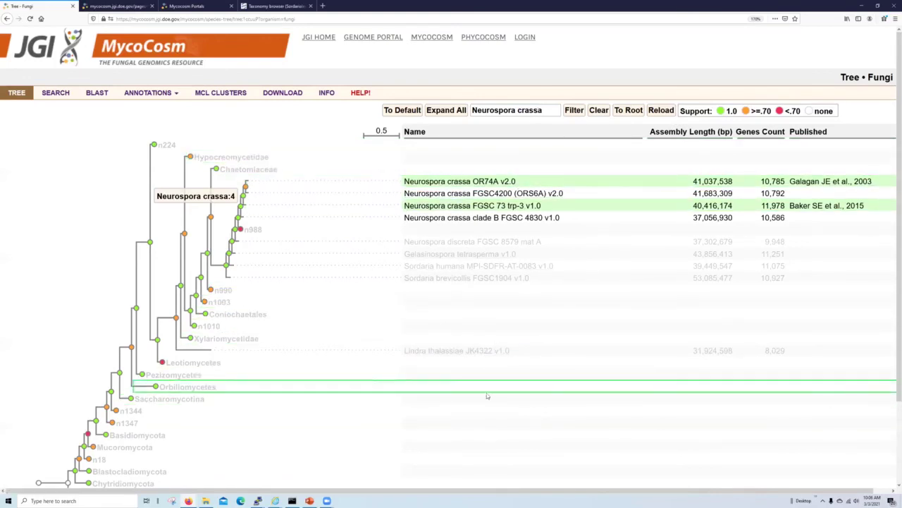
# Clear the name filter and re-root the tree on the 11-genome Sordariaceae family node
pyautogui.click(599, 110)
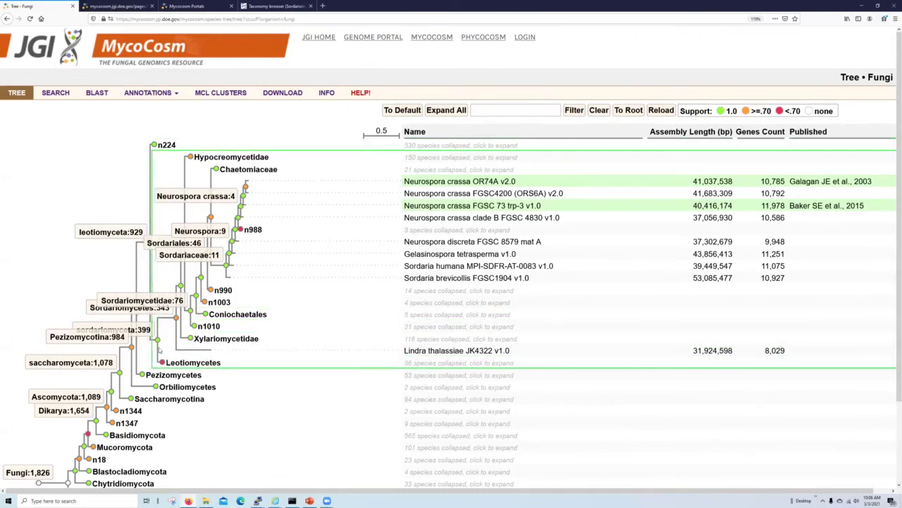
pyautogui.click(171, 340)
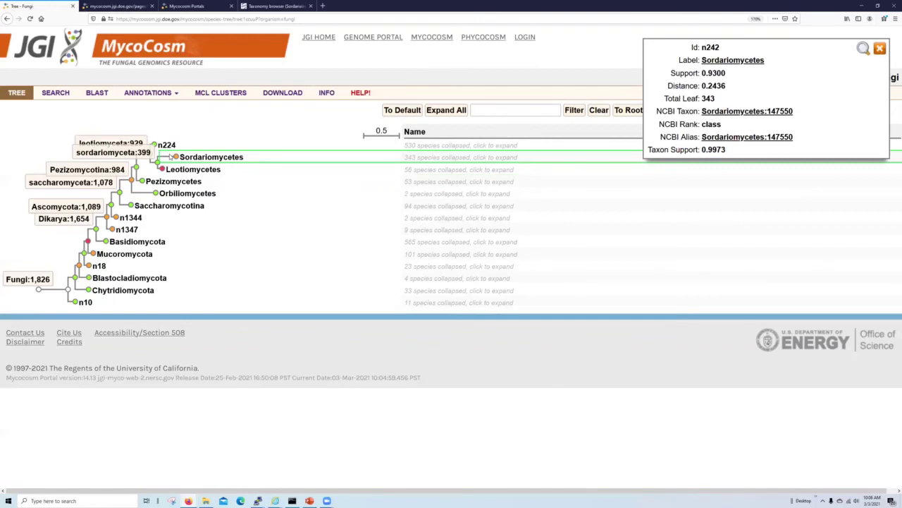
pyautogui.click(170, 157)
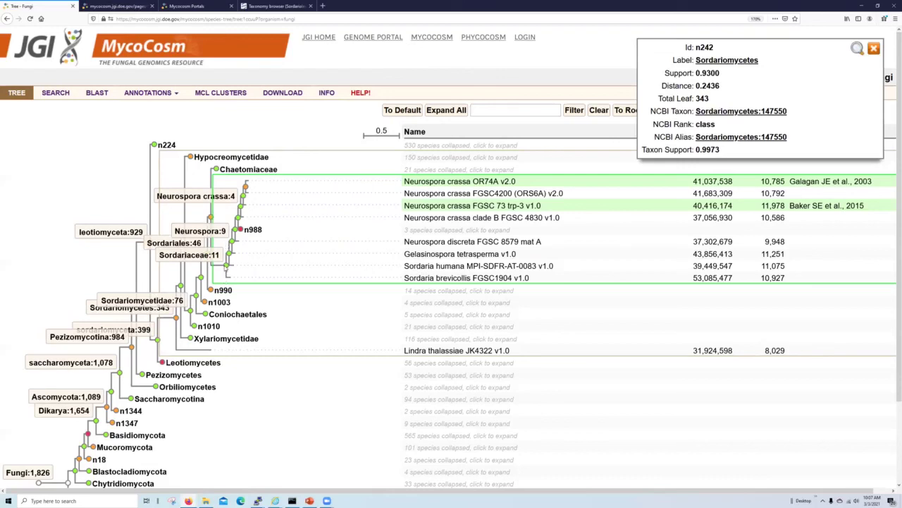
pyautogui.click(225, 266)
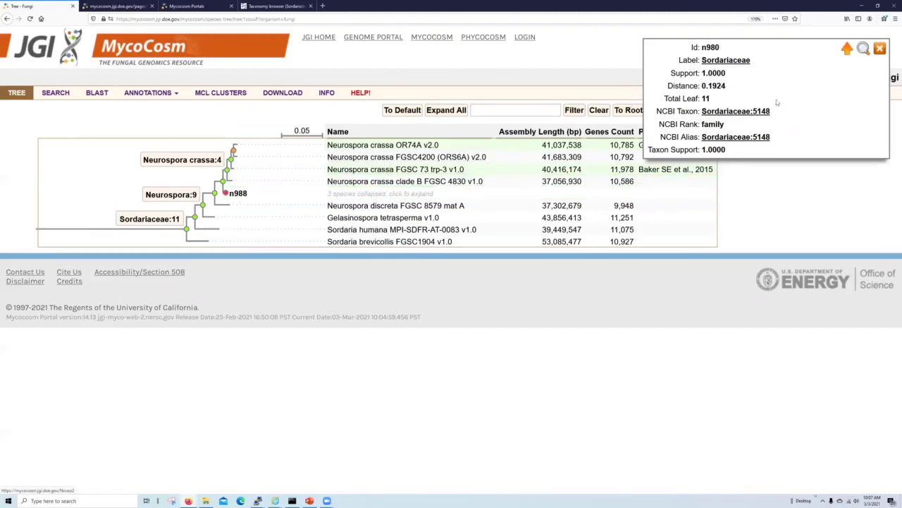
# Move the tree up two parent levels from Sordariaceae to the Sordariales order
pyautogui.click(847, 49)
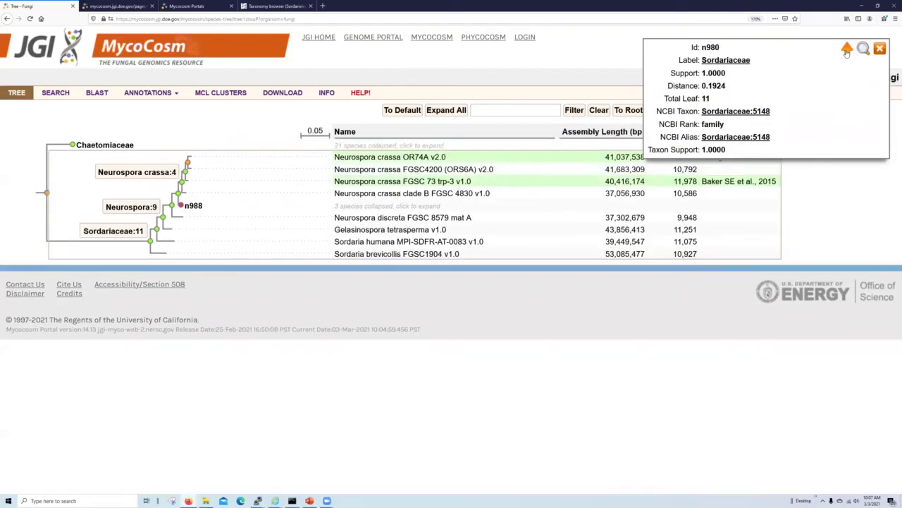
pyautogui.click(847, 49)
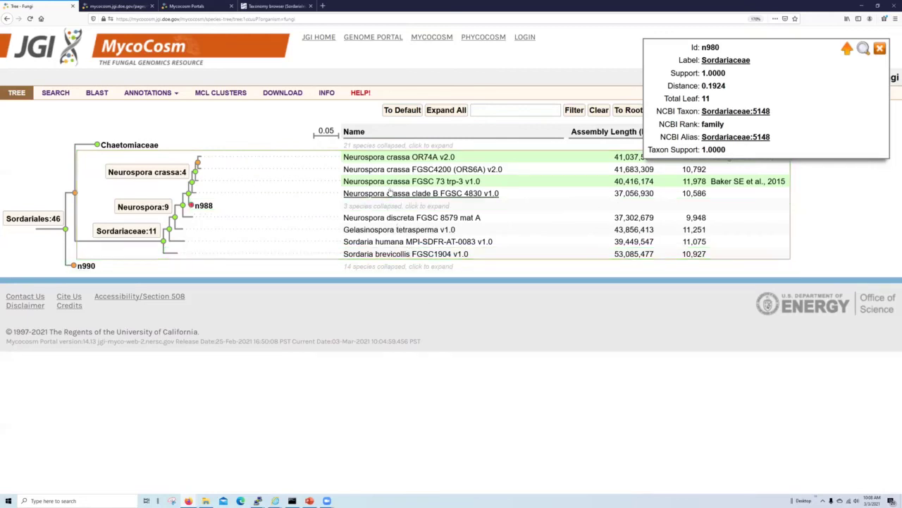
# Open the Neurospora crassa OR74A v2.0 genome portal from the species list
pyautogui.click(384, 158)
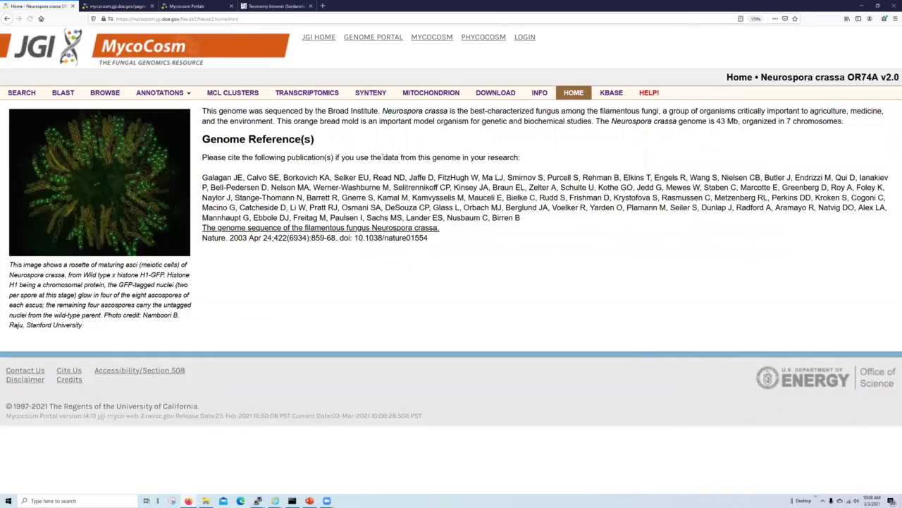